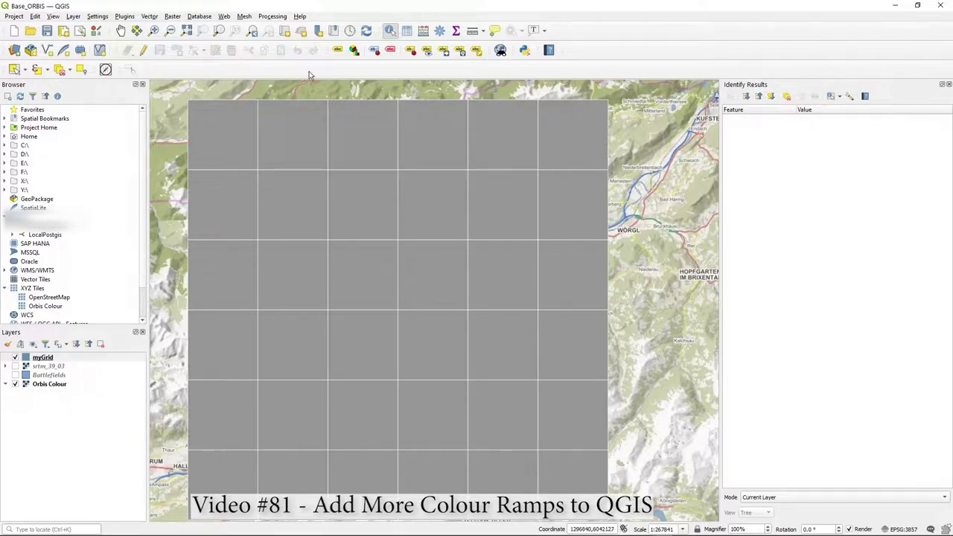
# - Check the installed QGIS version from the Help menu's About information
pyautogui.click(300, 16)
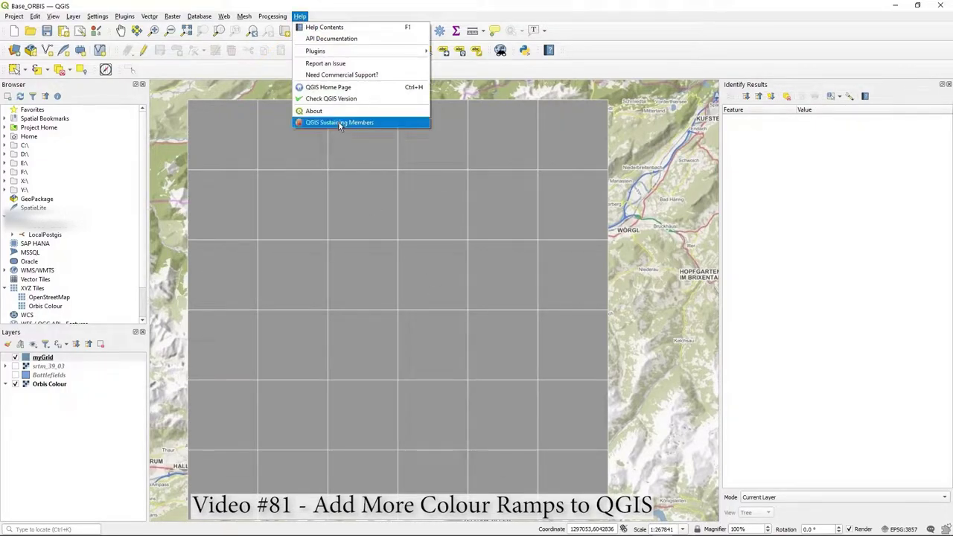
pyautogui.click(337, 111)
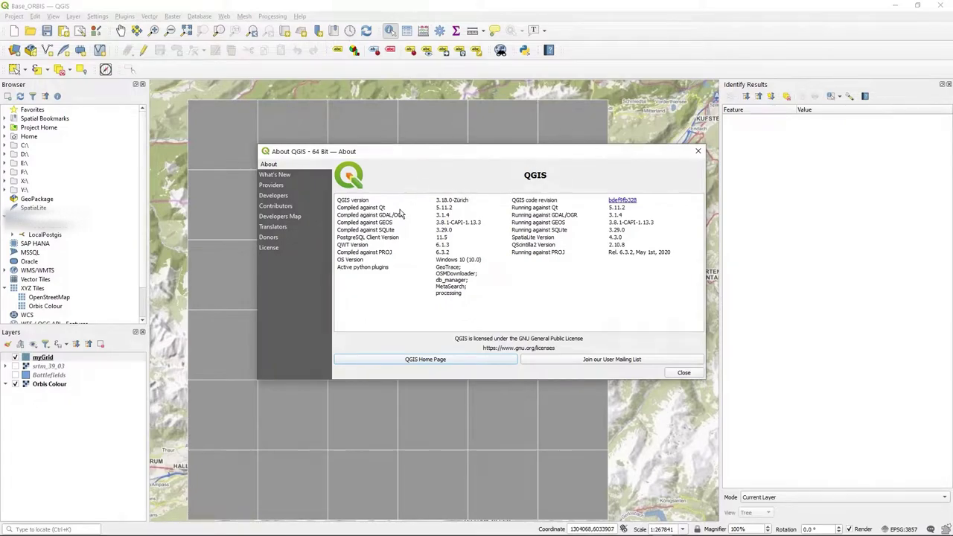
pyautogui.click(683, 373)
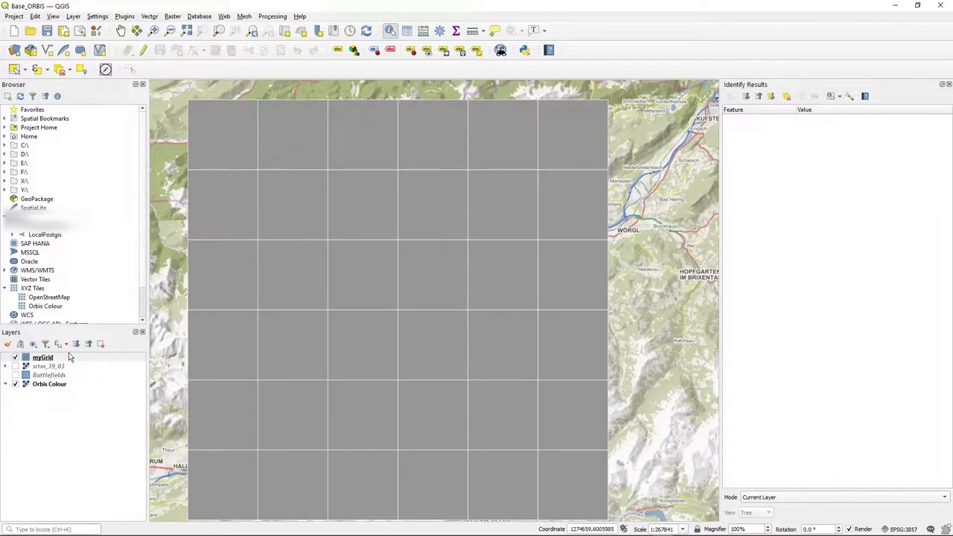
# - Give myGrid Categorized symbology on Description with the Greens ramp, classify A1–D5 and apply
pyautogui.rightClick(44, 359)
pyautogui.click(94, 353)
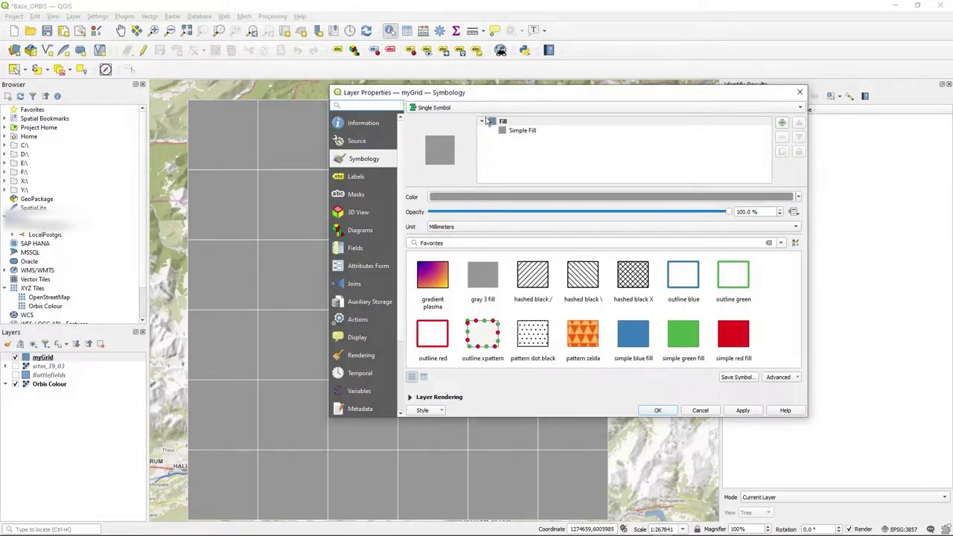
pyautogui.click(487, 108)
pyautogui.click(491, 120)
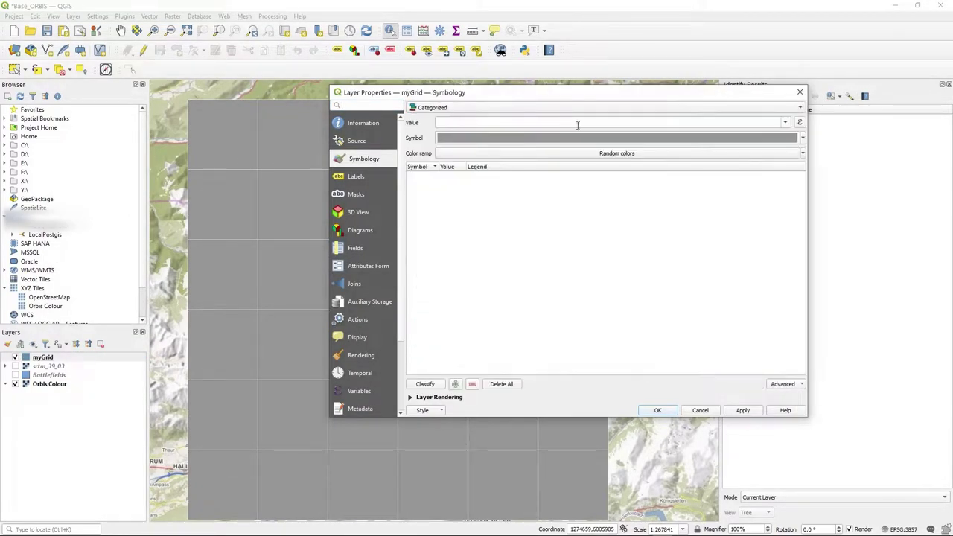
pyautogui.click(786, 123)
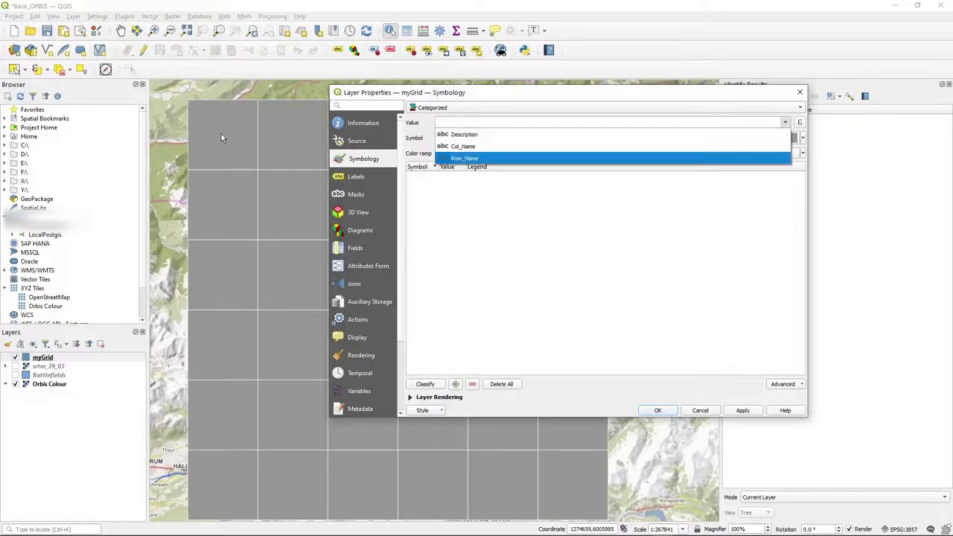
pyautogui.click(475, 136)
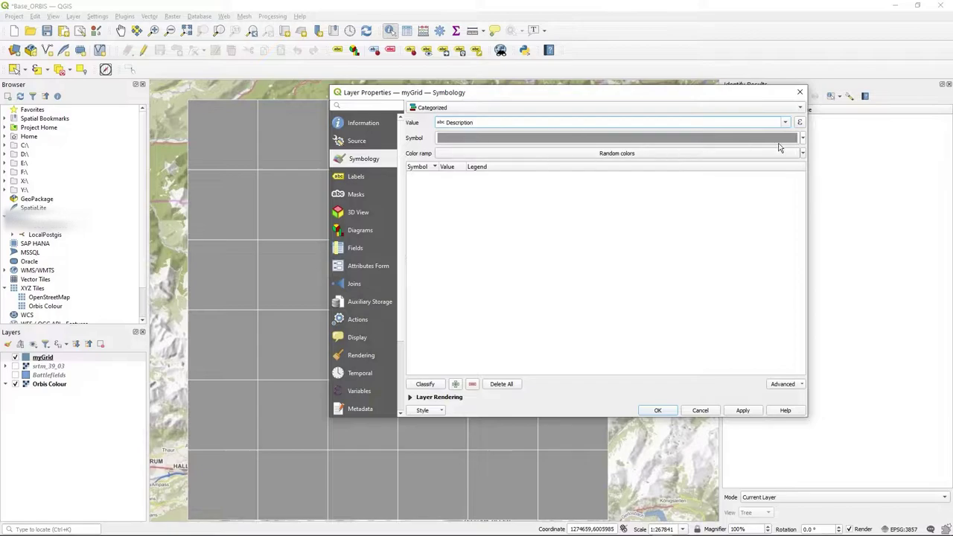
pyautogui.click(803, 155)
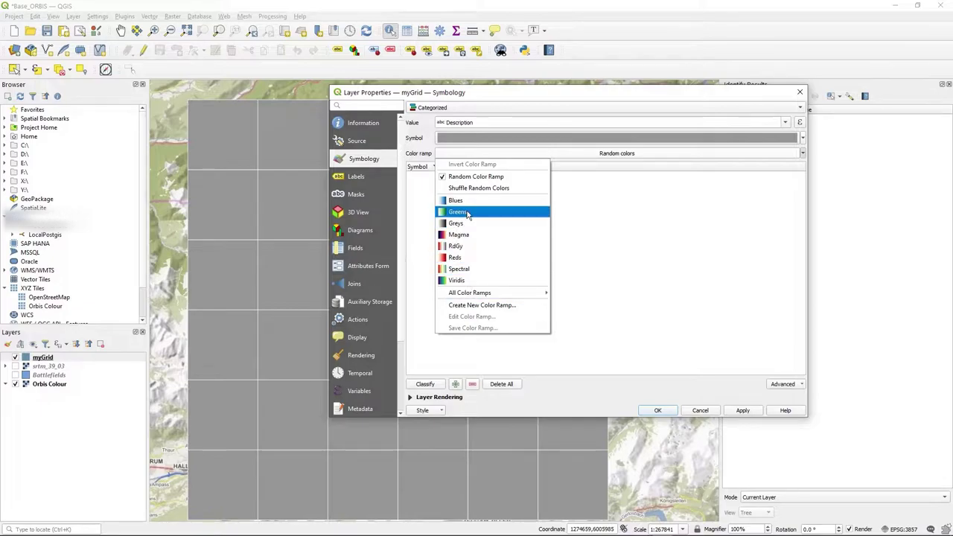
pyautogui.click(466, 212)
pyautogui.click(744, 408)
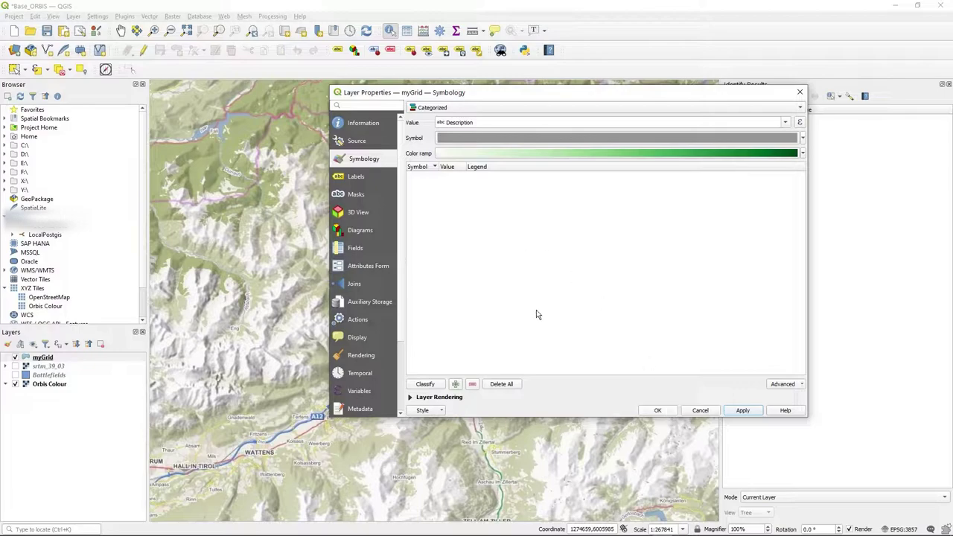
pyautogui.click(439, 385)
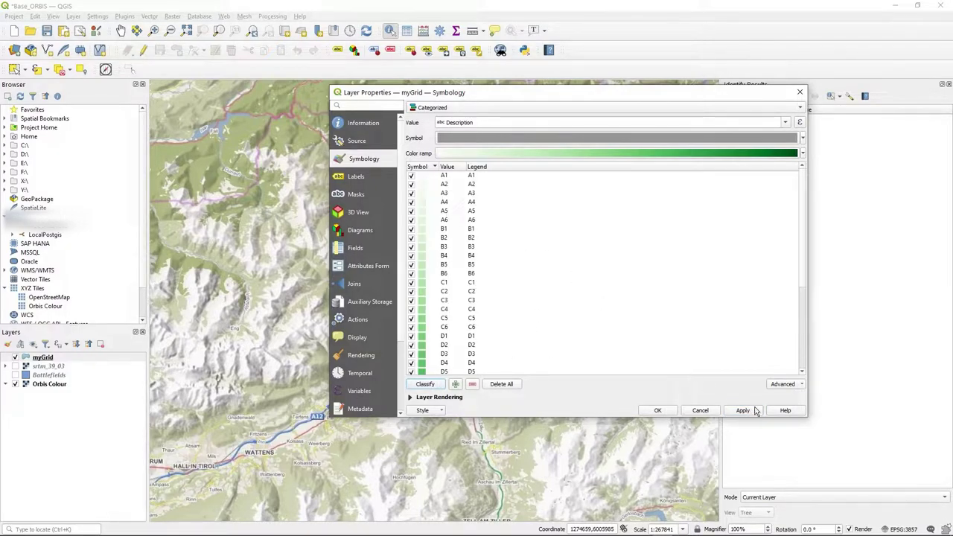
pyautogui.click(758, 410)
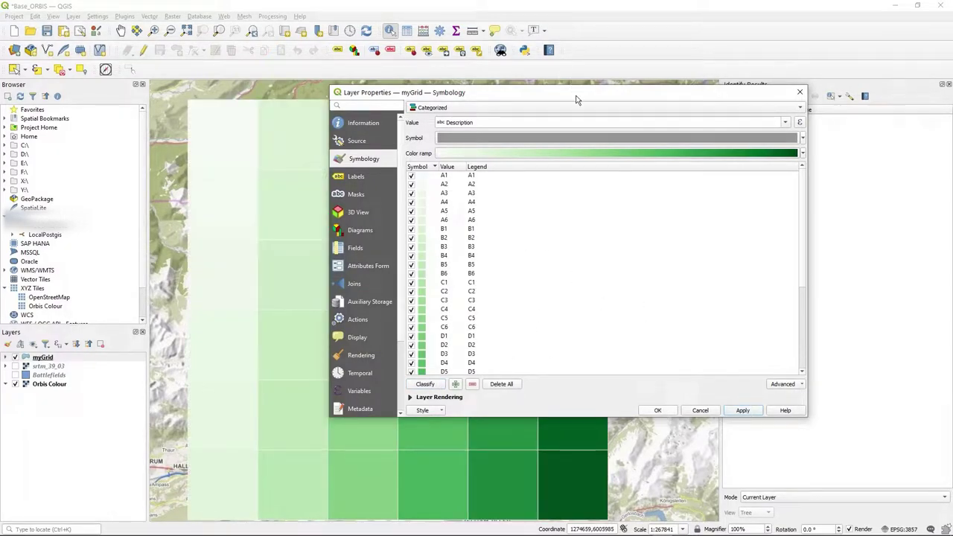
# - Review the Greens ramp editor and ramp list unchanged, then cancel out of myGrid Layer Properties
pyautogui.moveTo(568, 96); pyautogui.dragTo(527, 72)
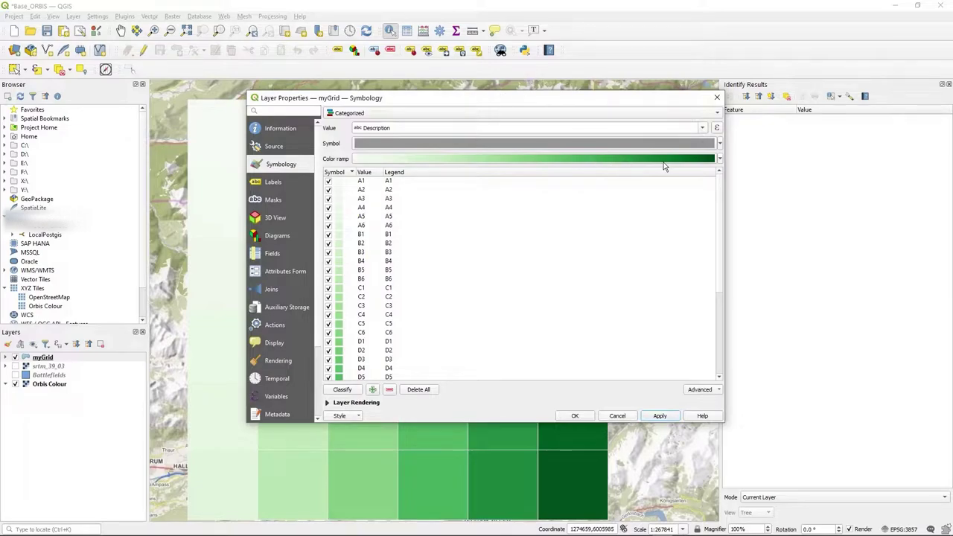
pyautogui.click(711, 160)
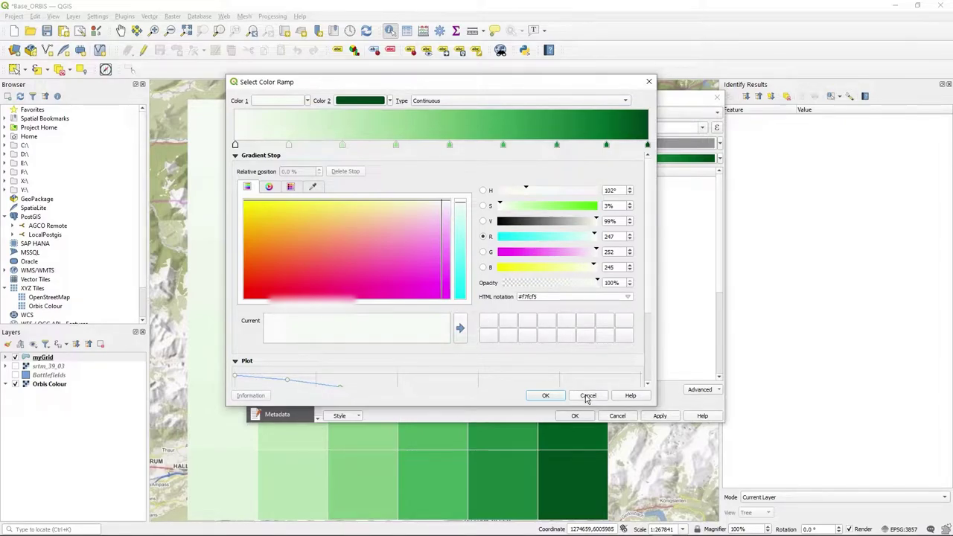
pyautogui.click(588, 395)
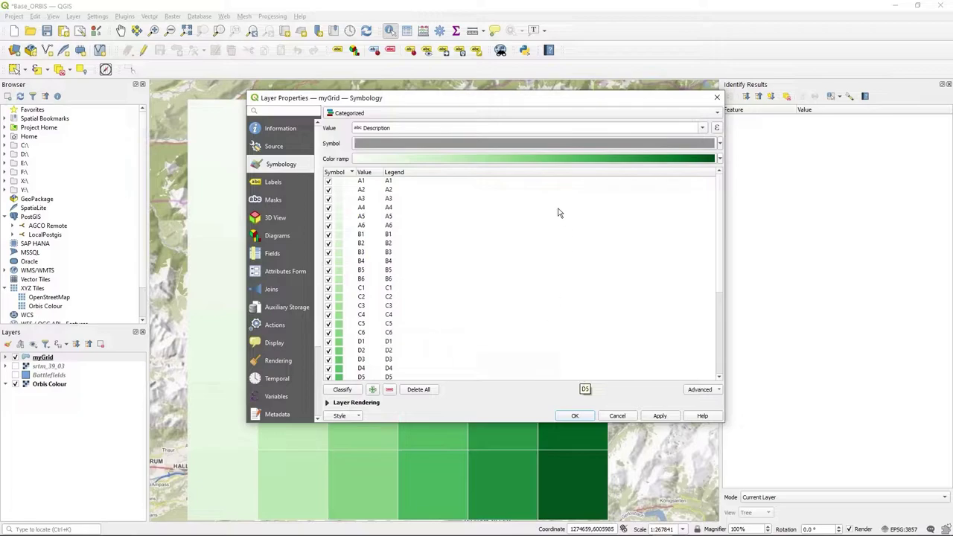
pyautogui.click(720, 160)
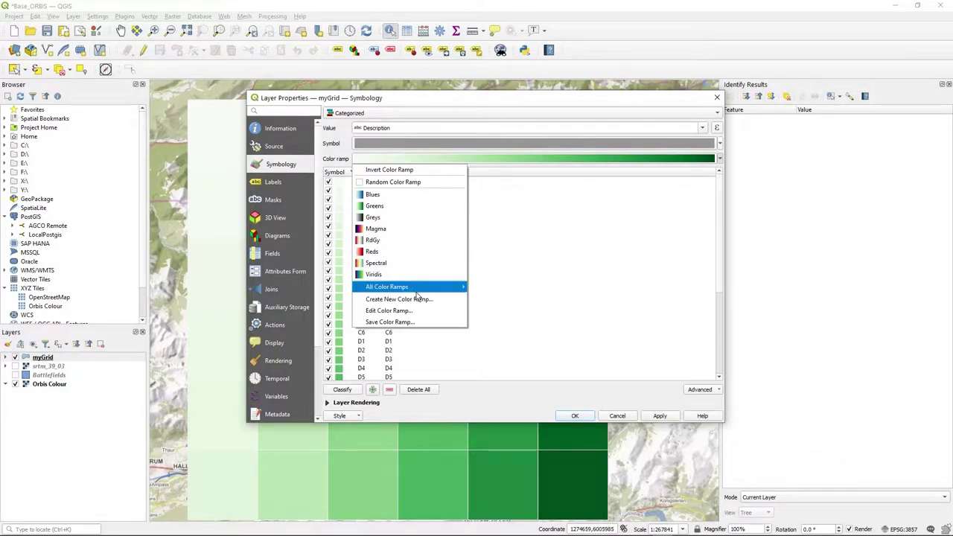
pyautogui.moveTo(416, 291)
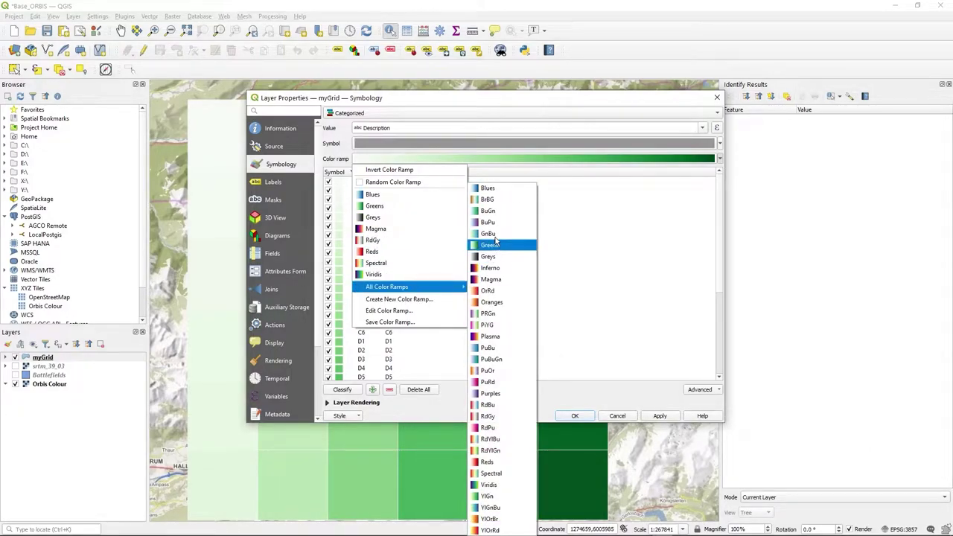
pyautogui.click(579, 262)
pyautogui.click(624, 417)
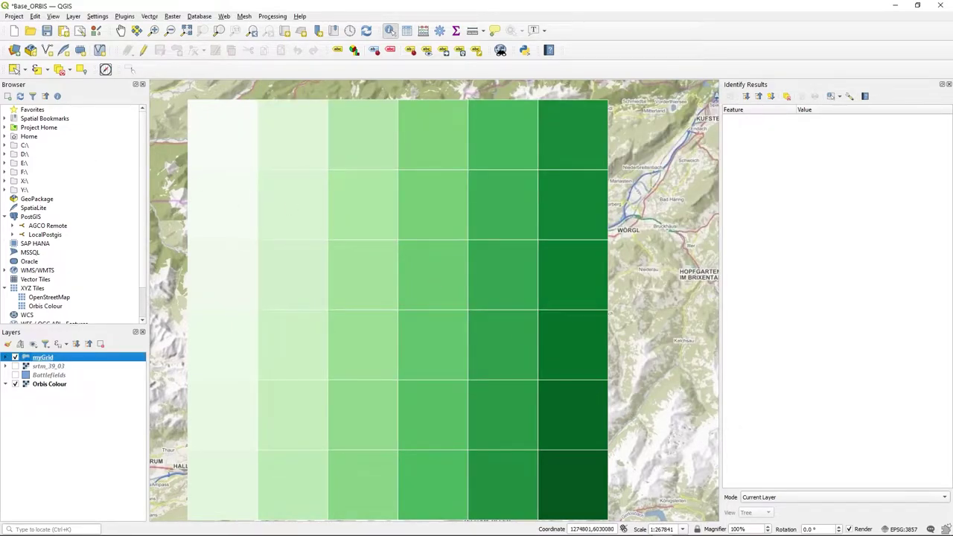
pyautogui.moveTo(0, 60); pyautogui.dragTo(583, 49)
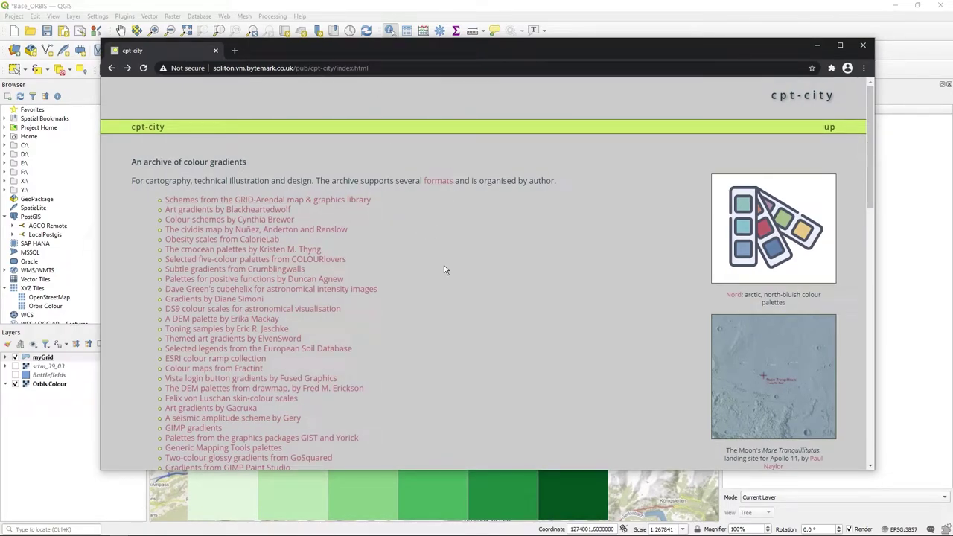
pyautogui.scroll(-10, 444, 269)
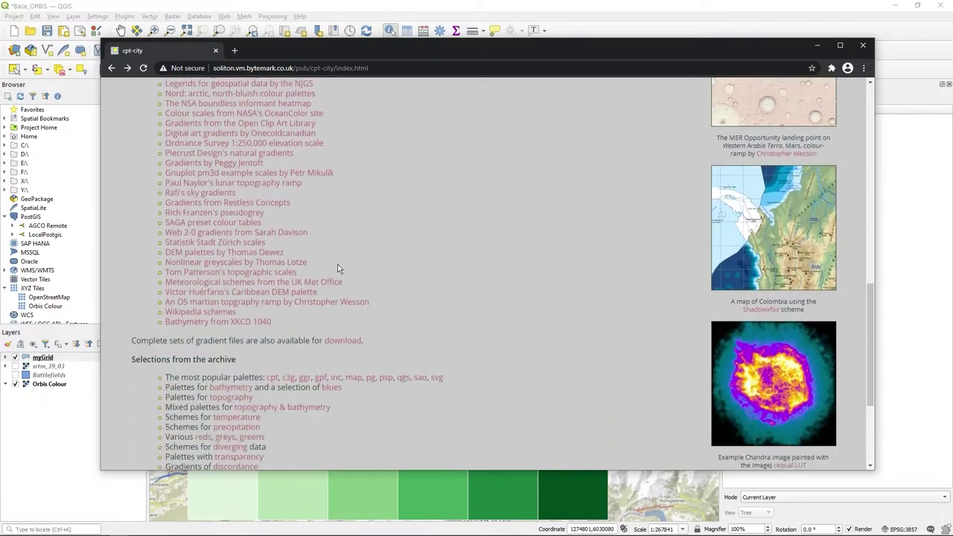
pyautogui.scroll(-3, 337, 269)
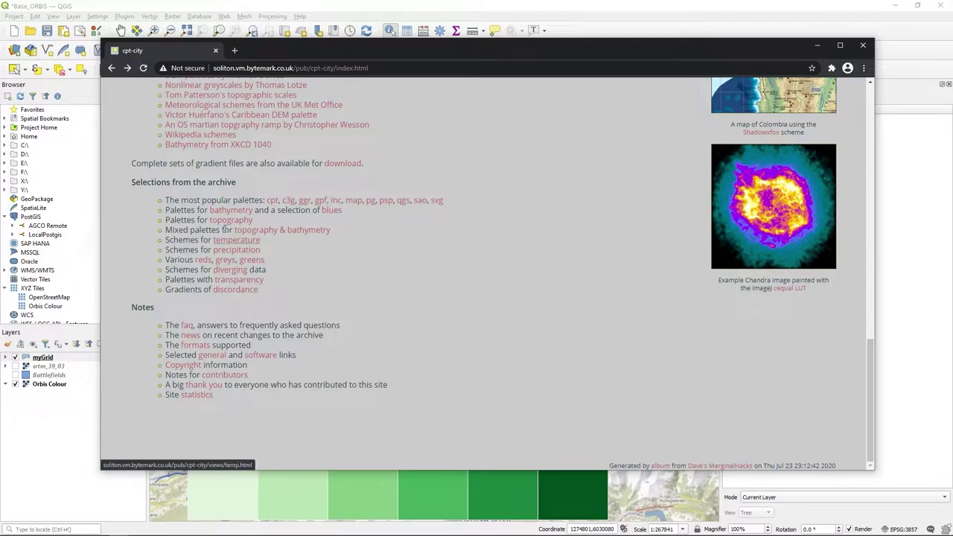
pyautogui.scroll(15, 465, 330)
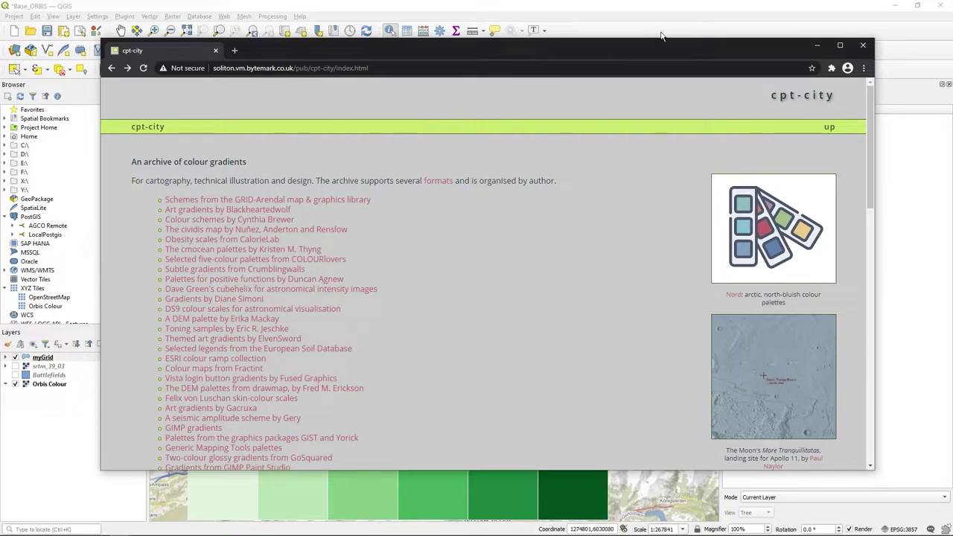
pyautogui.moveTo(665, 49); pyautogui.dragTo(0, 70)
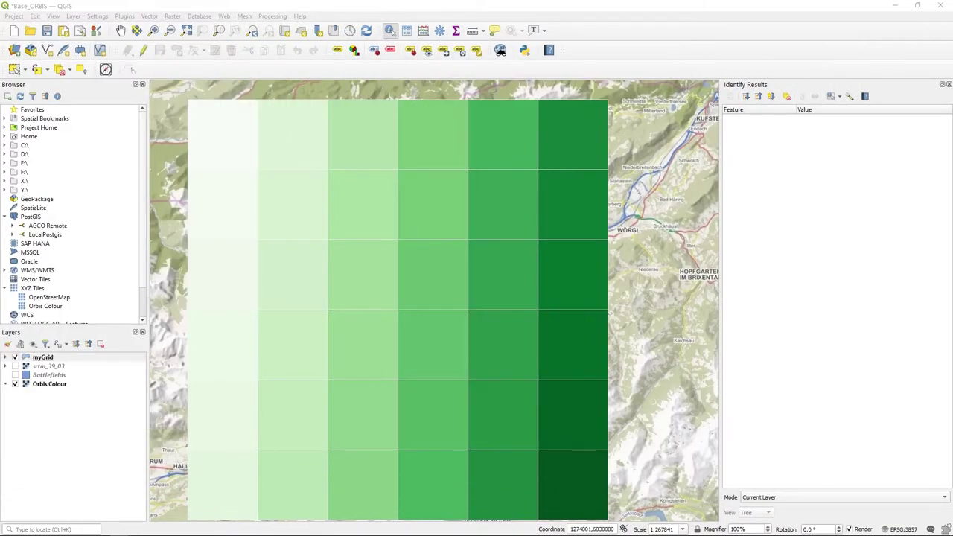
# - Open Style Manager, filter to colour ramps, and launch the cpt-city catalogue
pyautogui.click(98, 17)
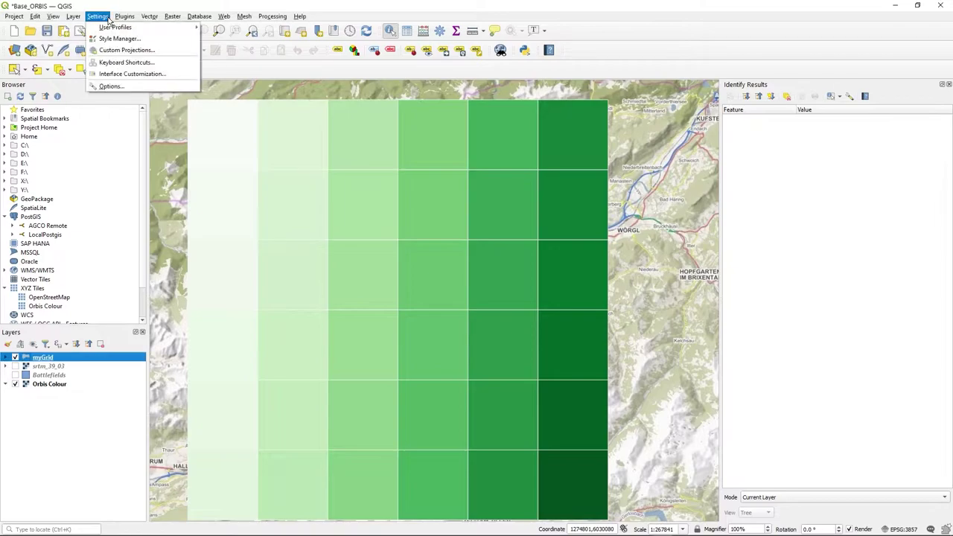
pyautogui.click(112, 37)
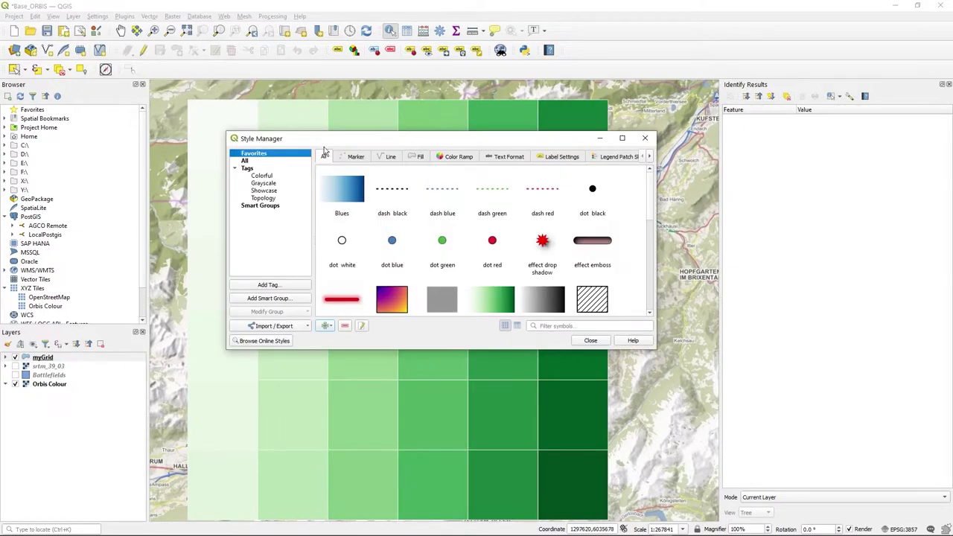
pyautogui.click(458, 157)
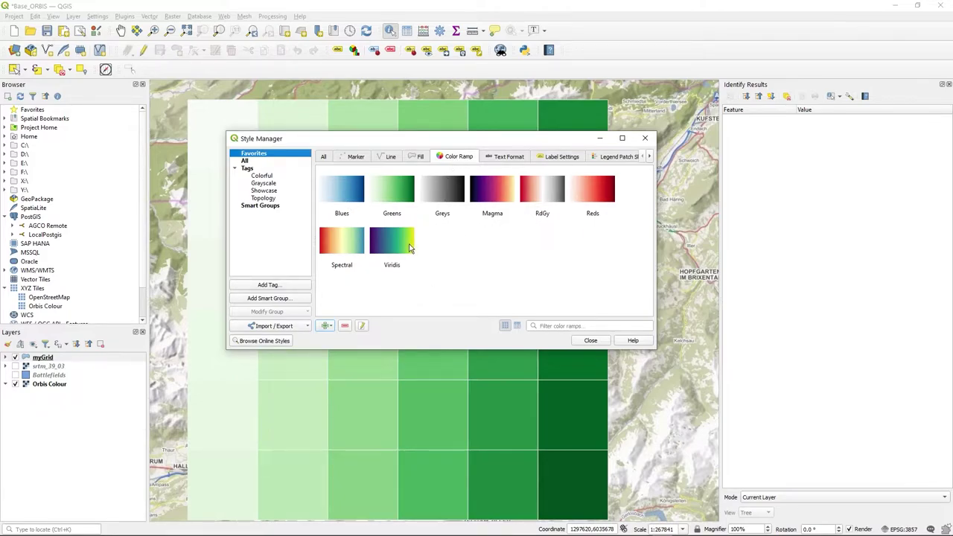
pyautogui.click(325, 326)
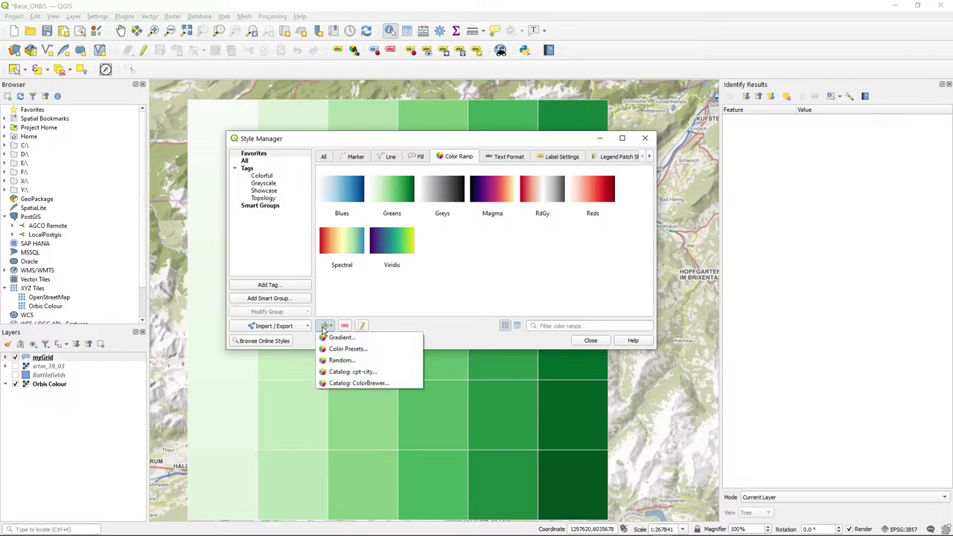
pyautogui.click(384, 373)
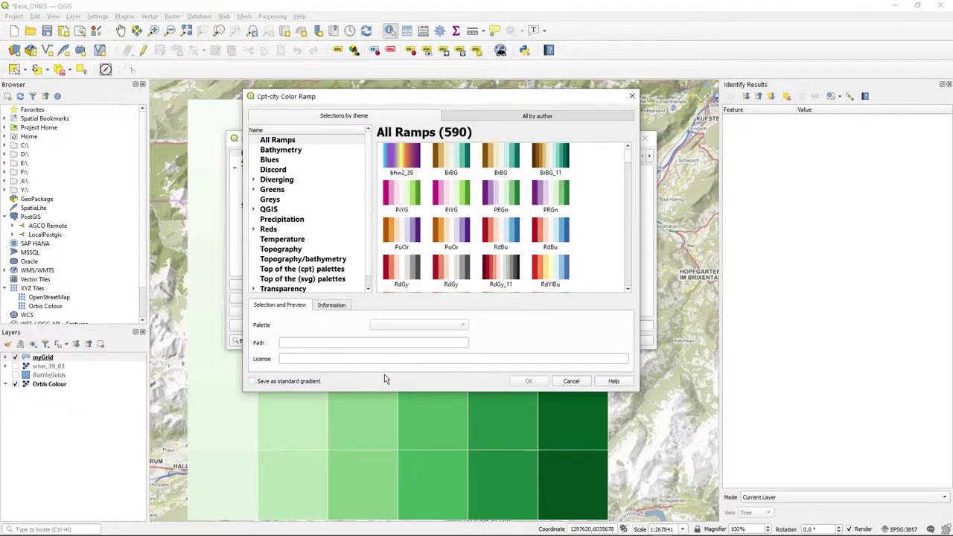
pyautogui.moveTo(632, 160)
pyautogui.mouseDown()
pyautogui.moveTo(617, 262)
pyautogui.moveTo(621, 160)
pyautogui.mouseUp()
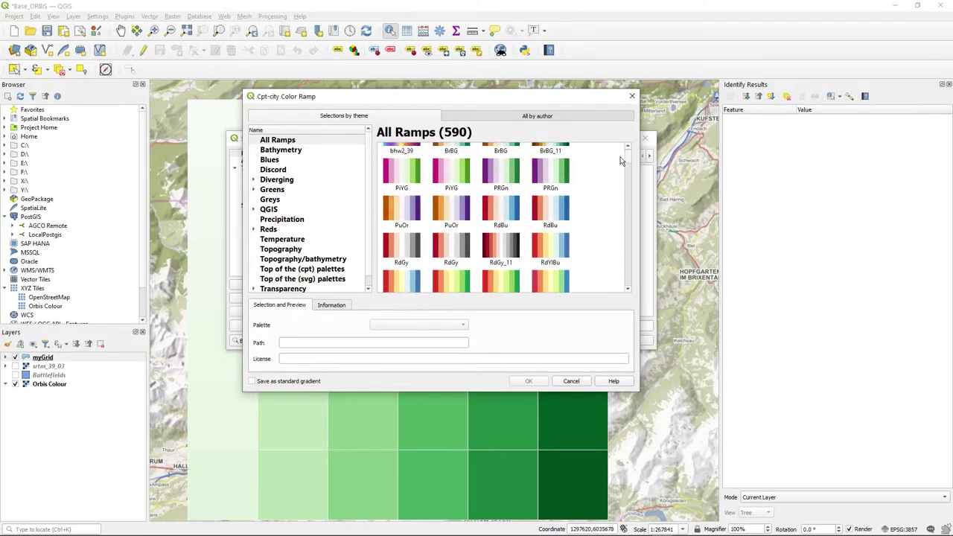
# - Browse the cpt-city themes: Greens, emerald_dragon, Reds, temperature and topography palettes
pyautogui.click(370, 260)
pyautogui.scroll(-1, 370, 260)
pyautogui.scroll(1, 363, 240)
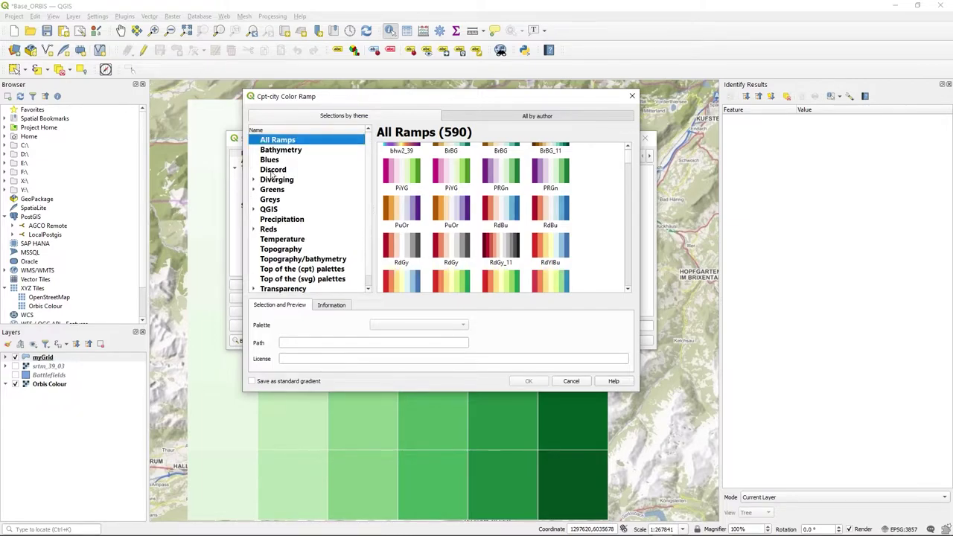
pyautogui.click(254, 190)
pyautogui.click(280, 200)
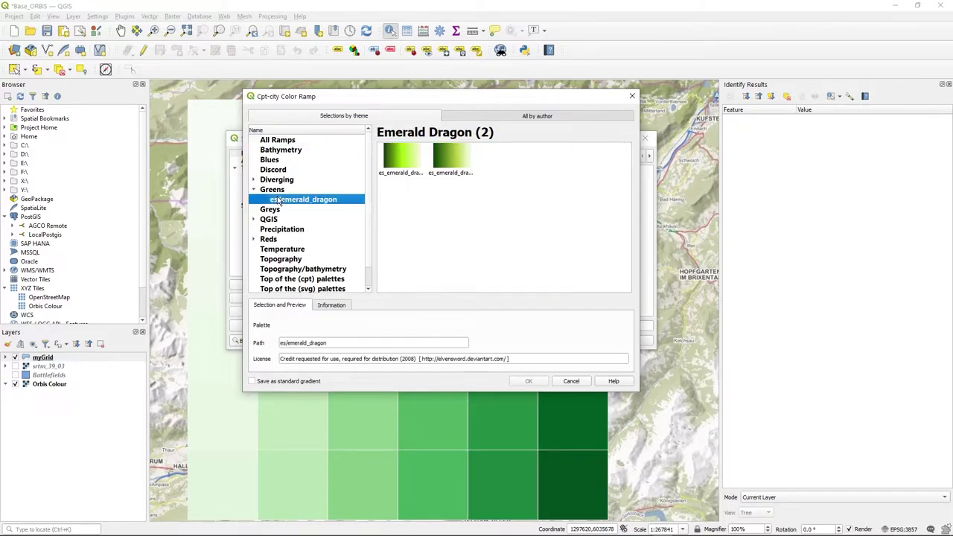
pyautogui.click(269, 239)
pyautogui.click(288, 250)
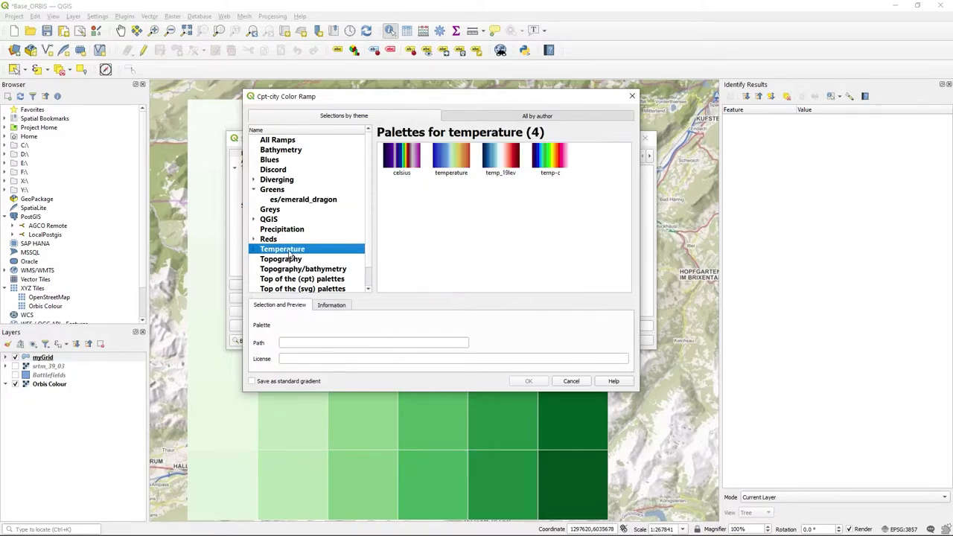
pyautogui.click(296, 269)
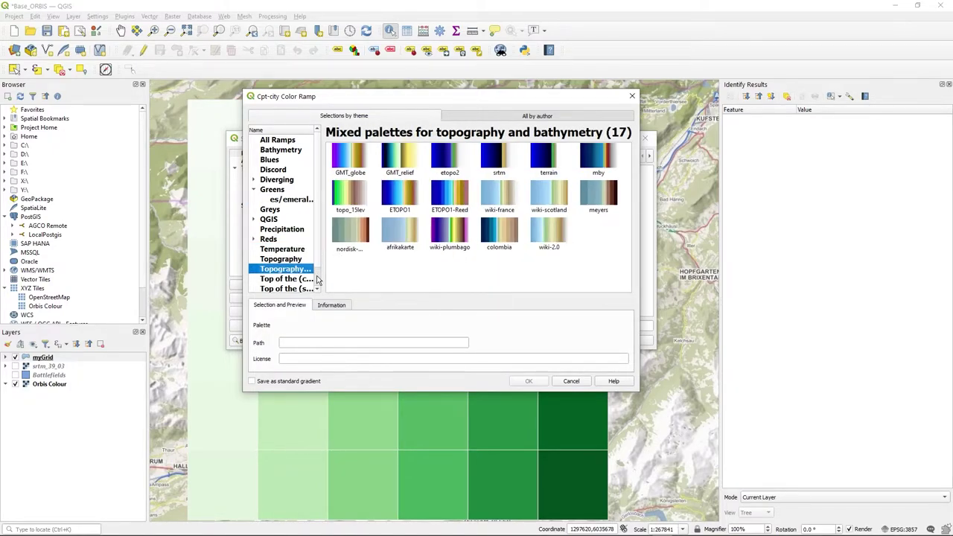
# - Select the Precipitation theme to list its 8 rainfall palettes
pyautogui.scroll(-1, 317, 279)
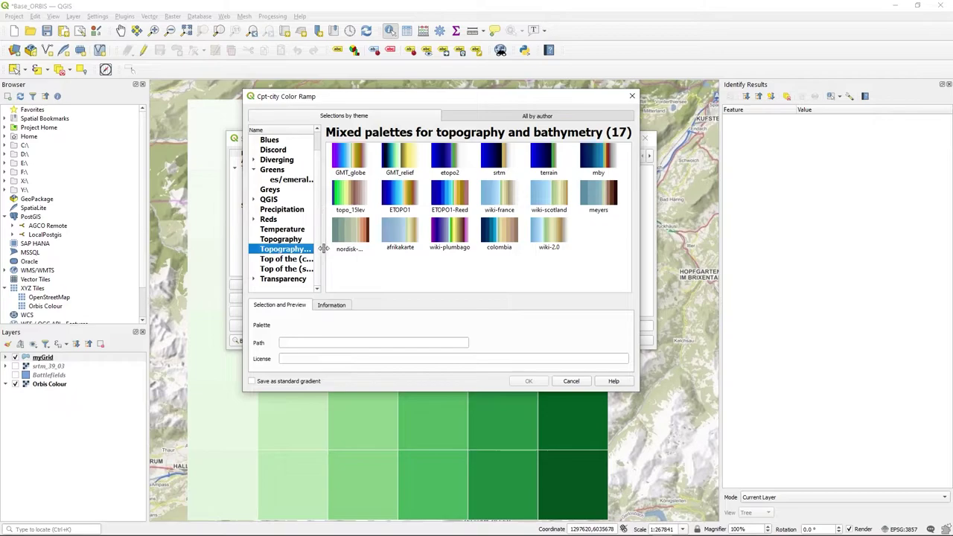
pyautogui.scroll(1, 300, 169)
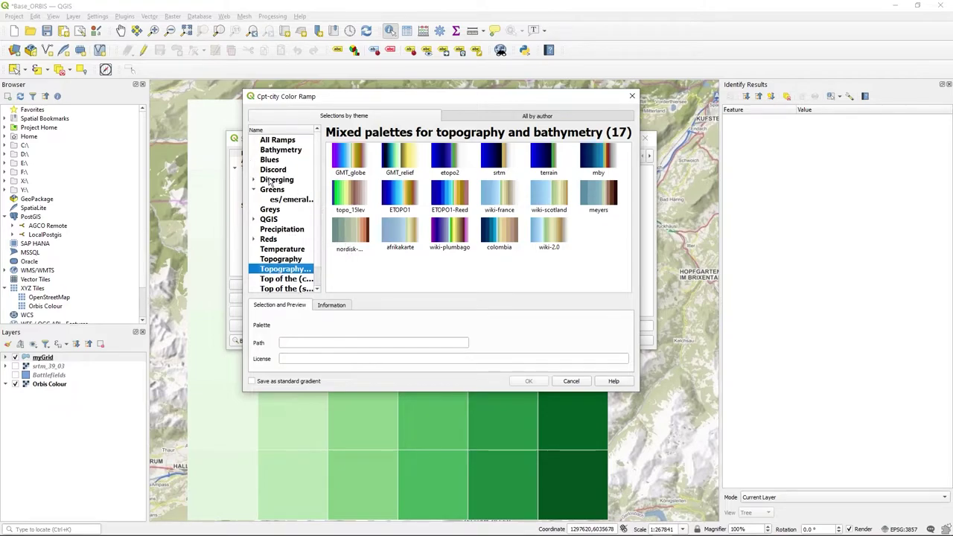
pyautogui.click(259, 220)
pyautogui.click(260, 221)
pyautogui.click(274, 232)
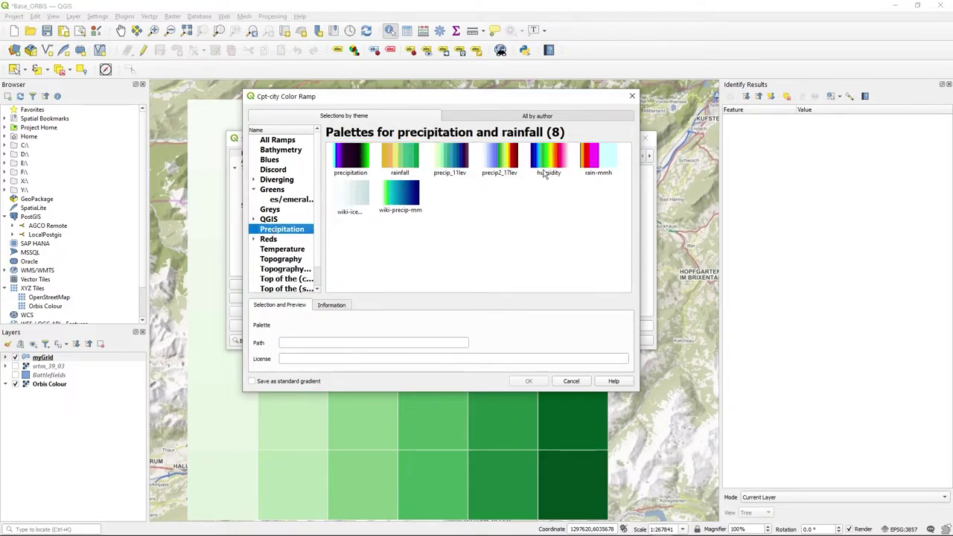
# - Pick the humidity palette, check its author and licence, and accept it
pyautogui.click(551, 167)
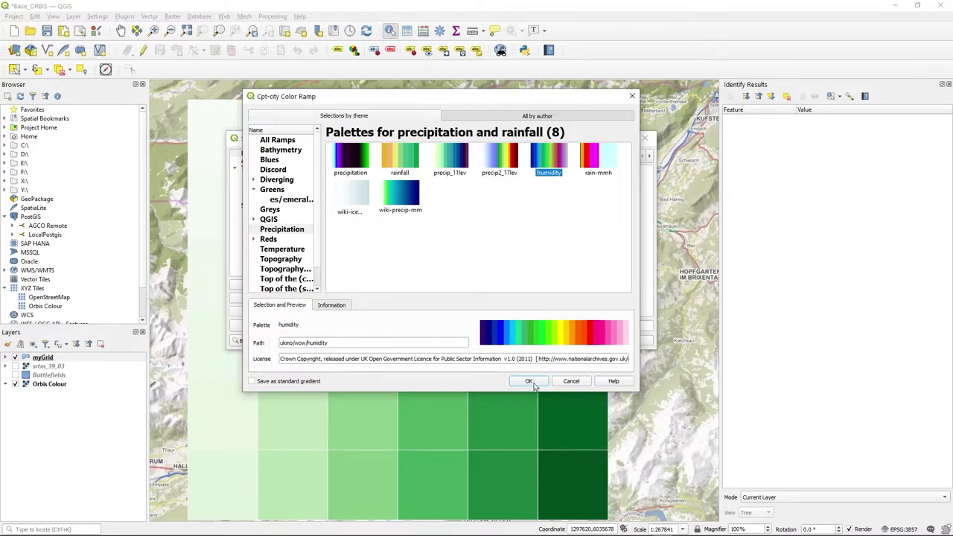
pyautogui.click(325, 306)
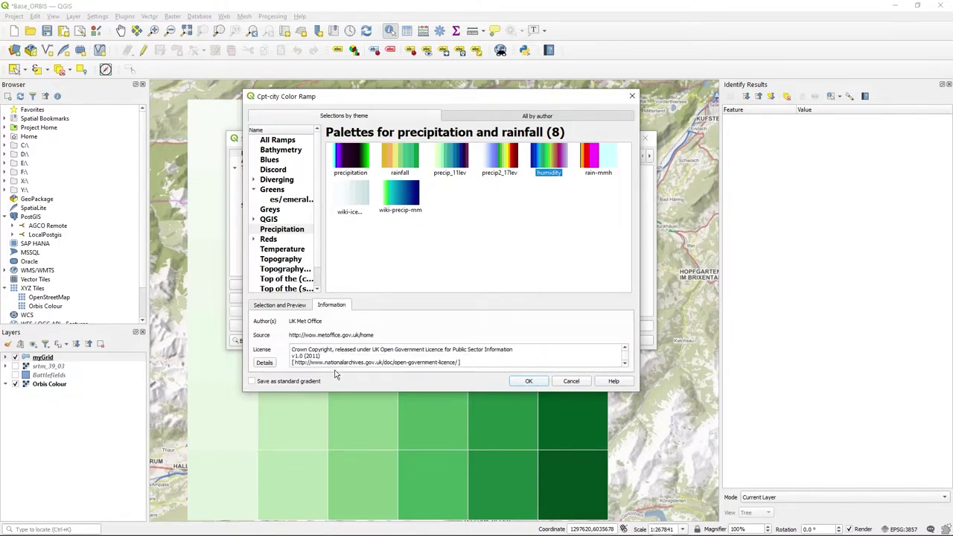
pyautogui.click(287, 306)
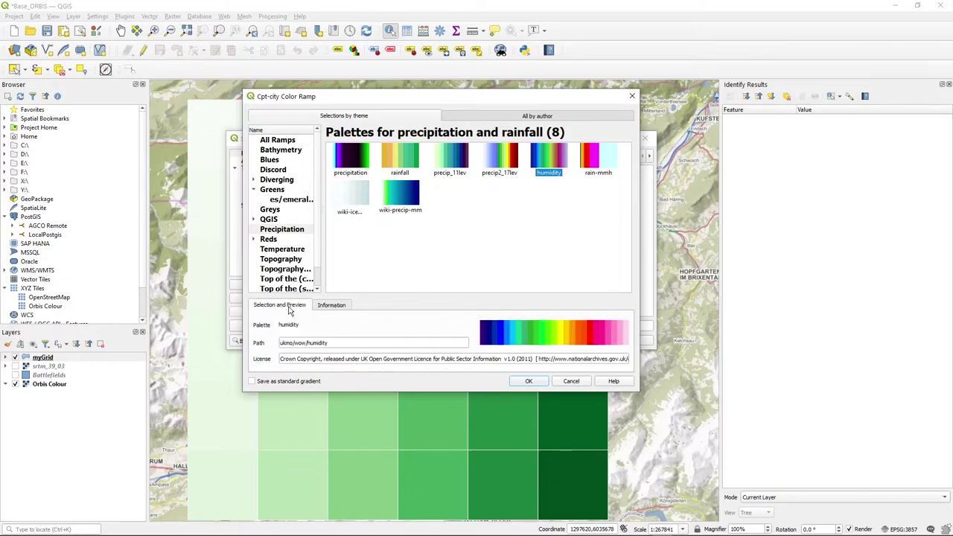
pyautogui.click(543, 384)
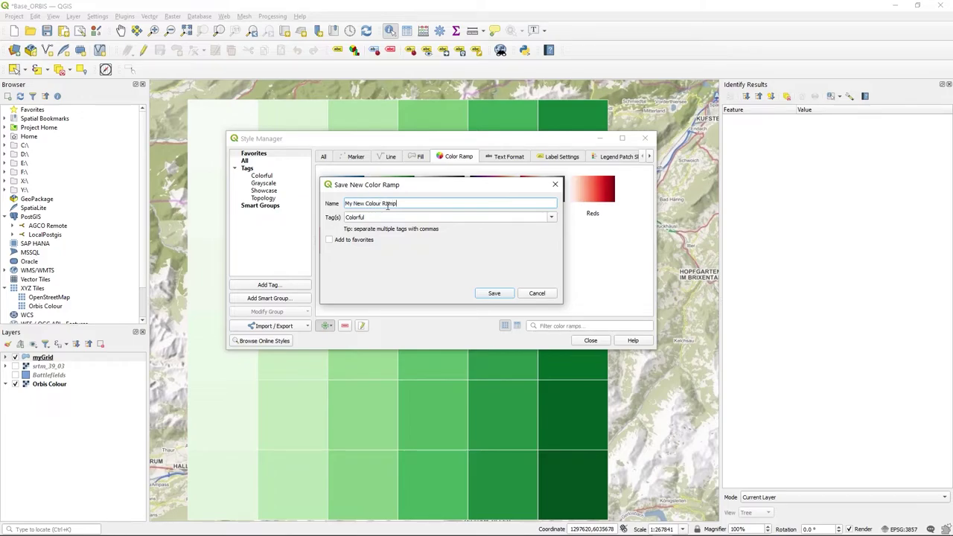
# - Save the ramp as 'My New Colour Ramp', tagged Colorful and marked as a favourite
pyautogui.click(386, 215)
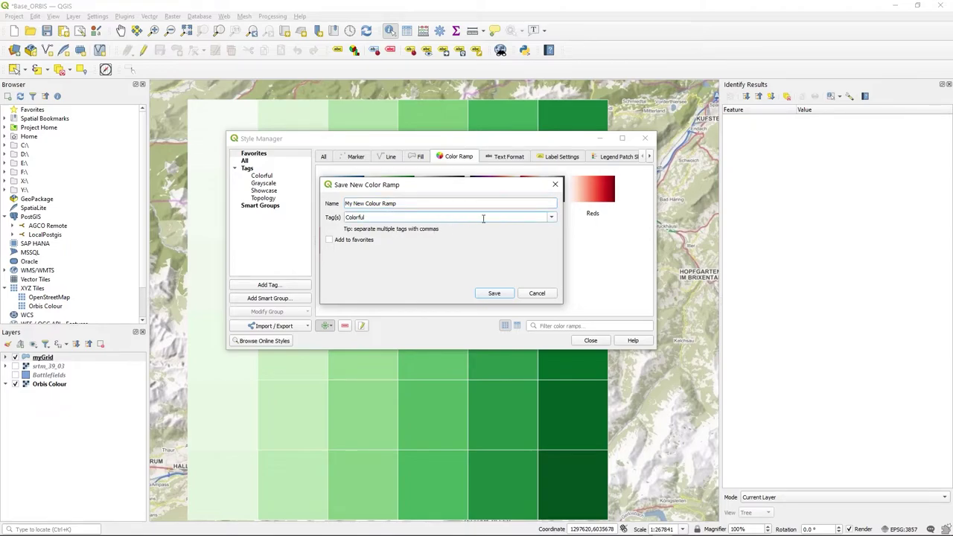
pyautogui.click(553, 217)
pyautogui.click(482, 253)
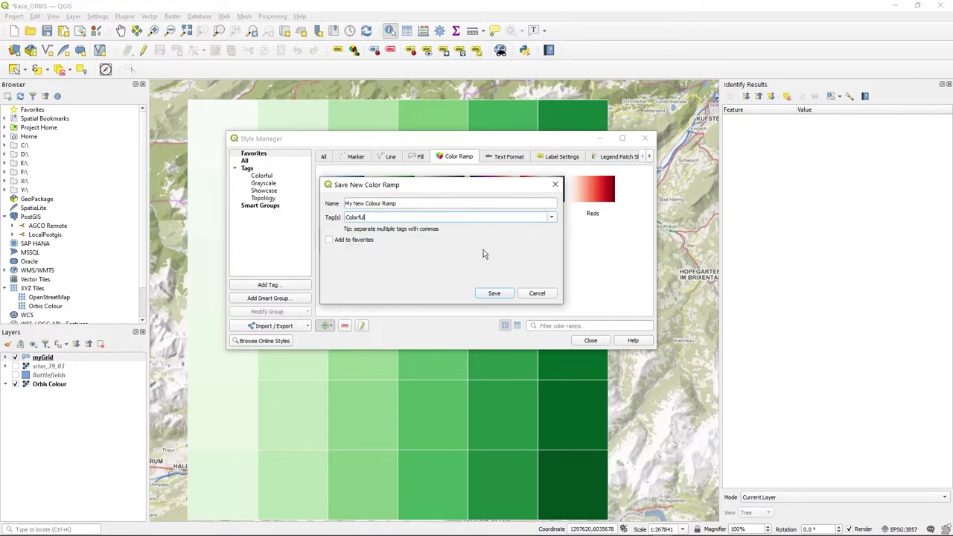
pyautogui.click(362, 243)
pyautogui.click(496, 295)
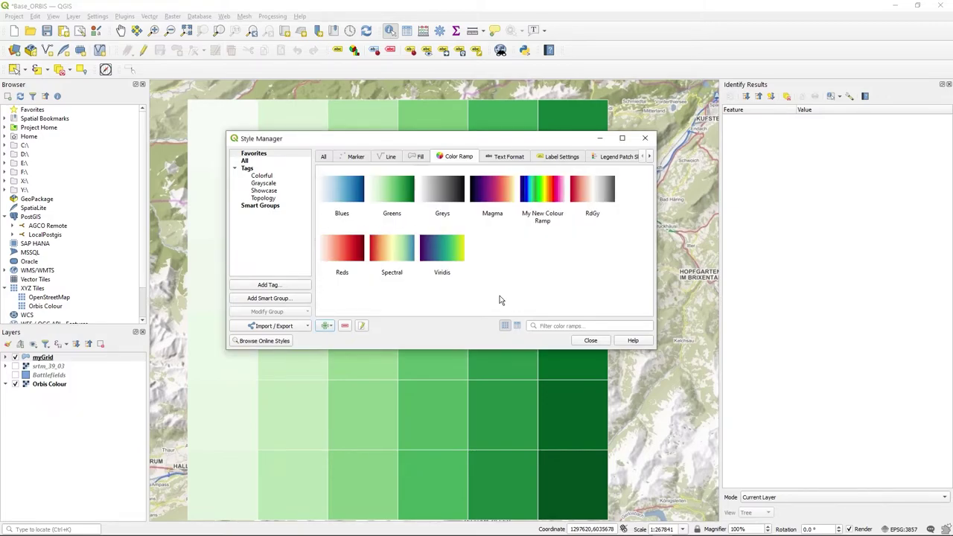
# - Switch myGrid's categorised symbology to My New Colour Ramp, apply it and close properties
pyautogui.click(589, 341)
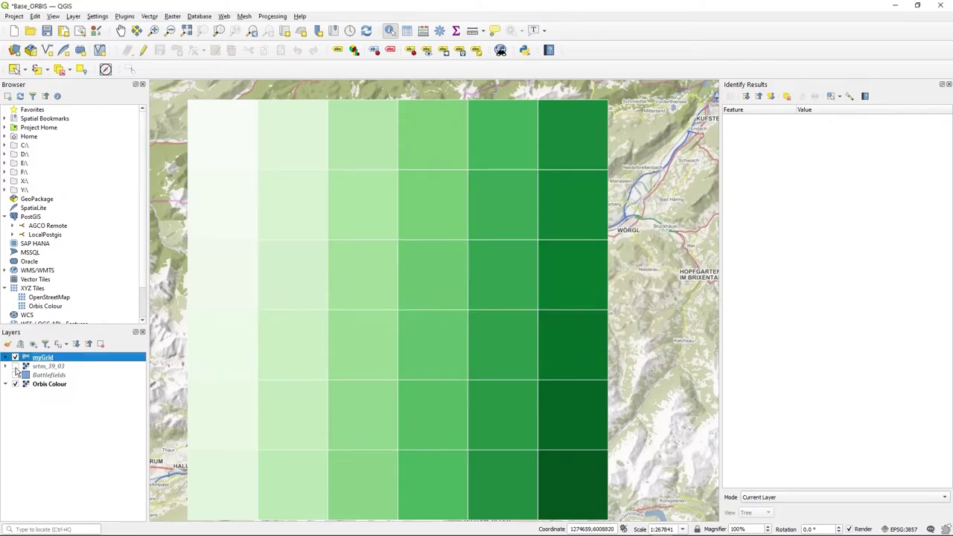
pyautogui.rightClick(43, 358)
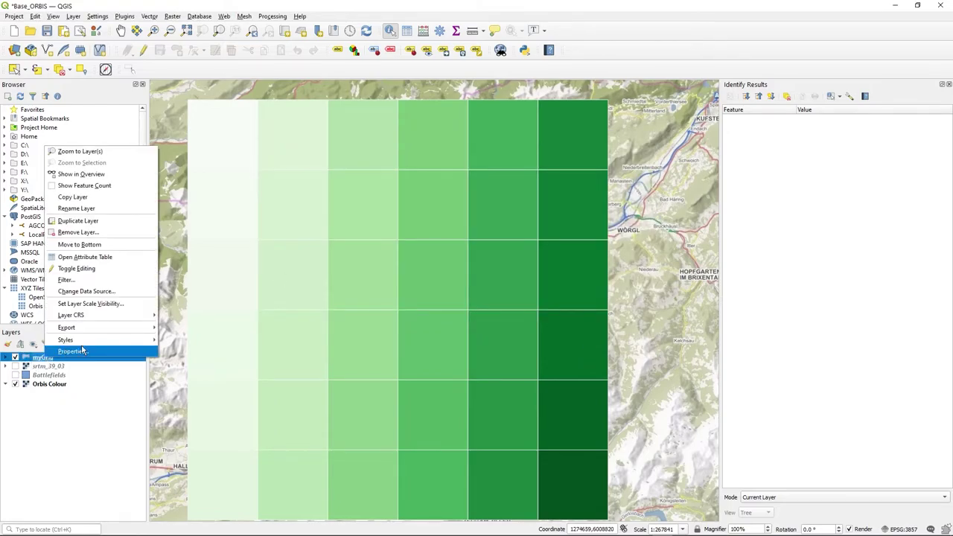
pyautogui.click(73, 350)
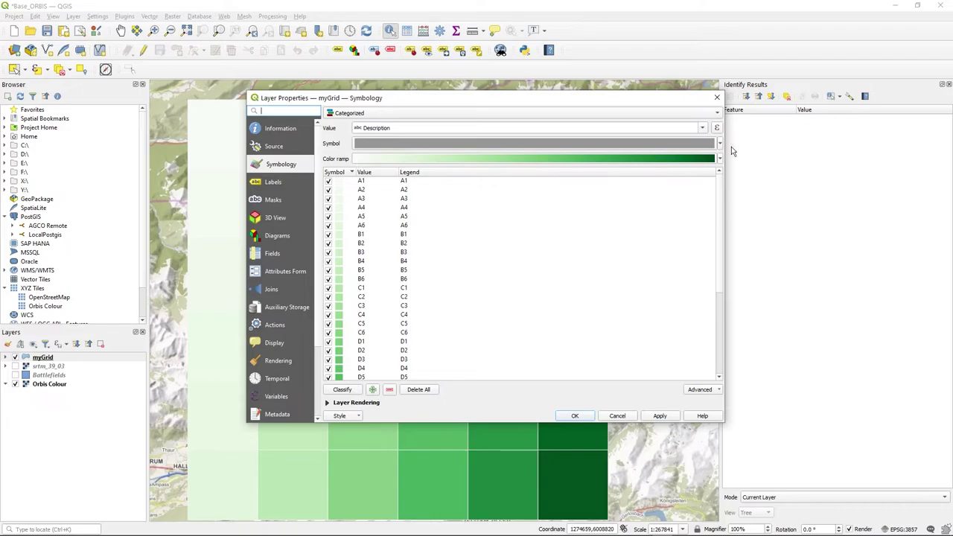
pyautogui.click(717, 162)
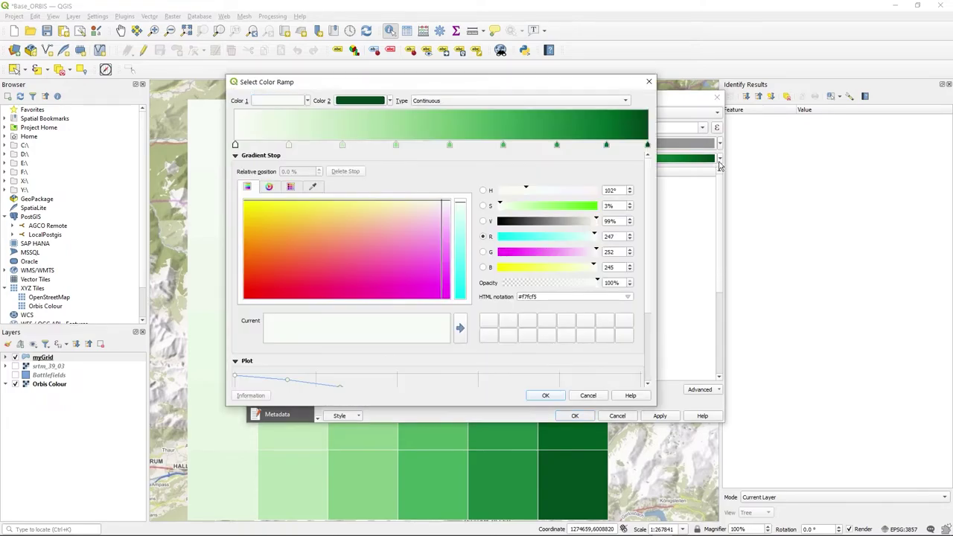
pyautogui.click(598, 395)
pyautogui.click(720, 160)
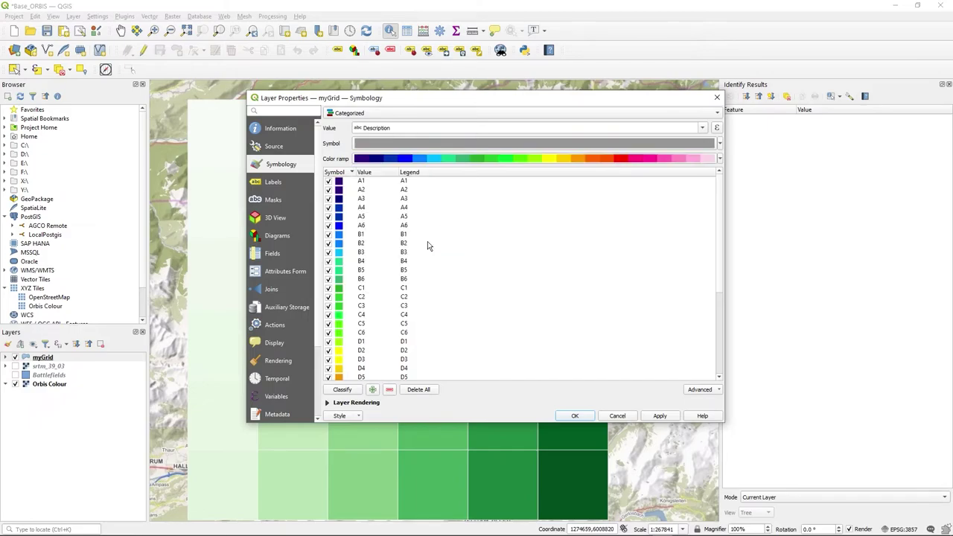
pyautogui.click(659, 415)
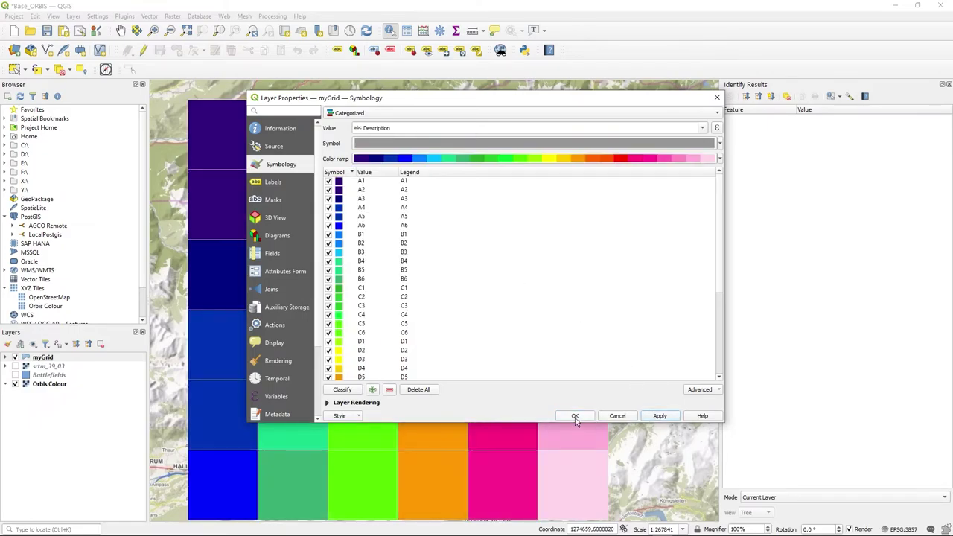
pyautogui.click(575, 416)
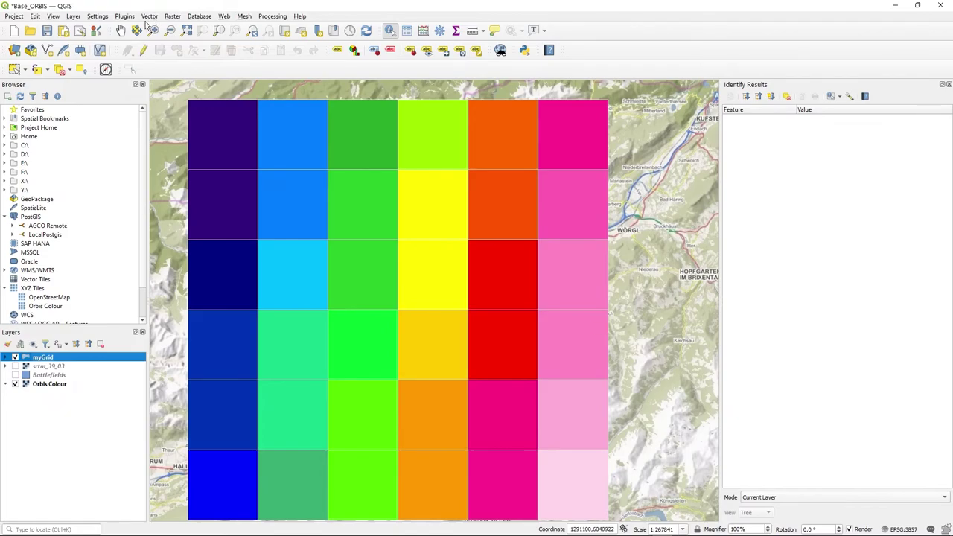
# - Pan the map slightly to recentre the grid, then bring the cpt-city browser window forward
pyautogui.click(121, 30)
pyautogui.moveTo(615, 249); pyautogui.dragTo(622, 241)
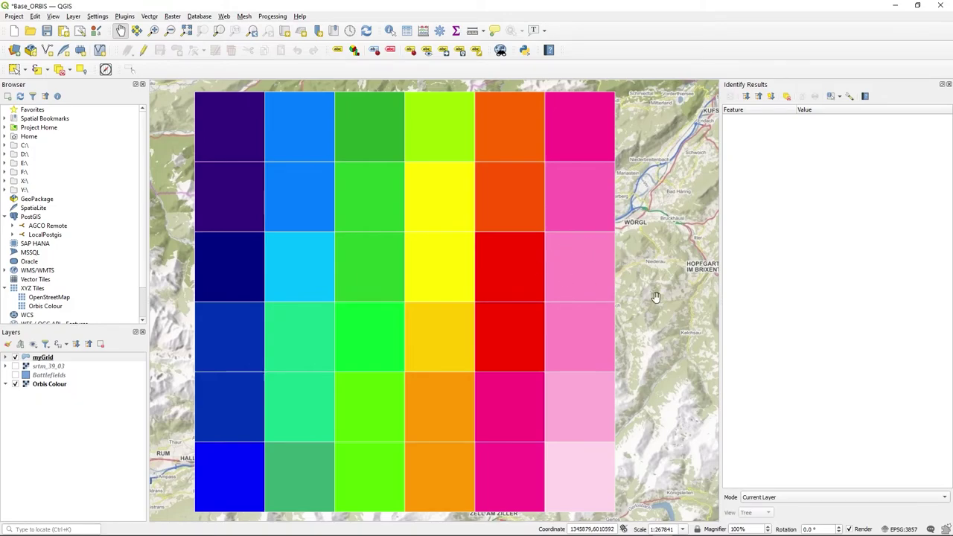
pyautogui.hotkey('alt', 'Tab')
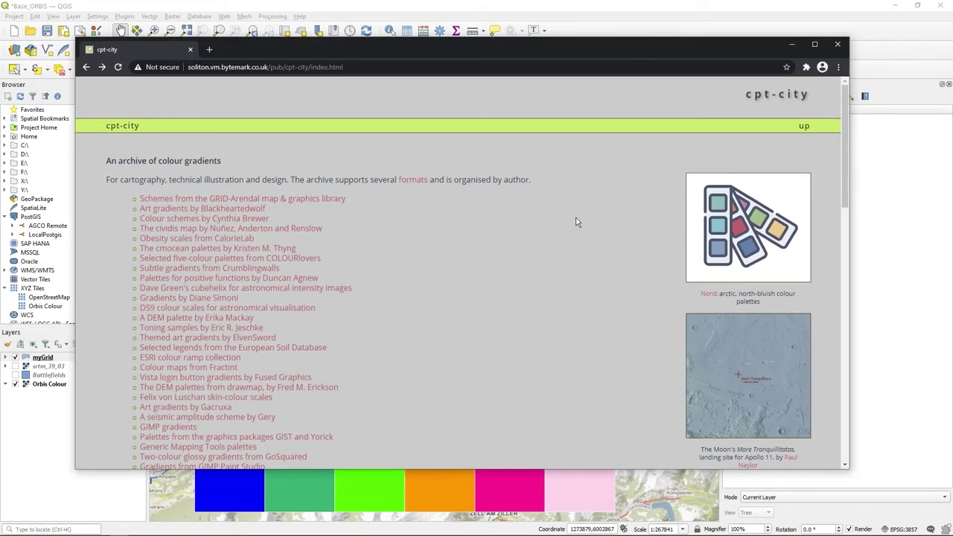
# - Move the cpt-city Chrome window aside and minimise it to reveal the QGIS map
pyautogui.scroll(-5, 576, 222)
pyautogui.scroll(5, 325, 311)
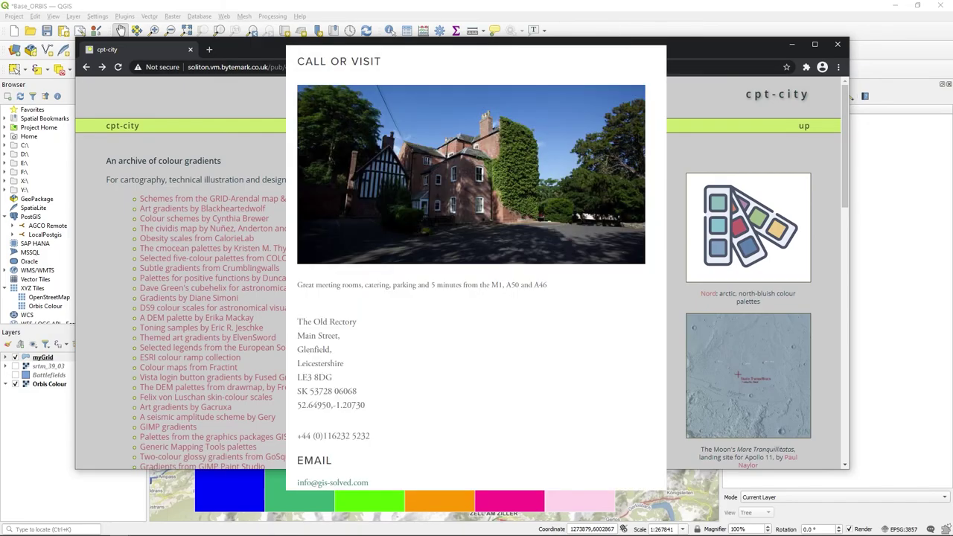
pyautogui.moveTo(447, 49); pyautogui.dragTo(415, 81)
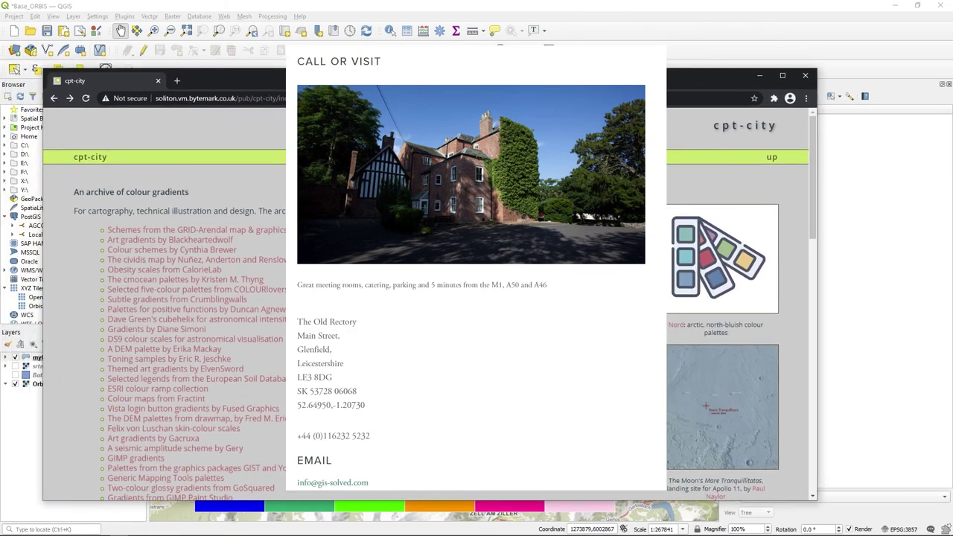
pyautogui.press('super+Down')
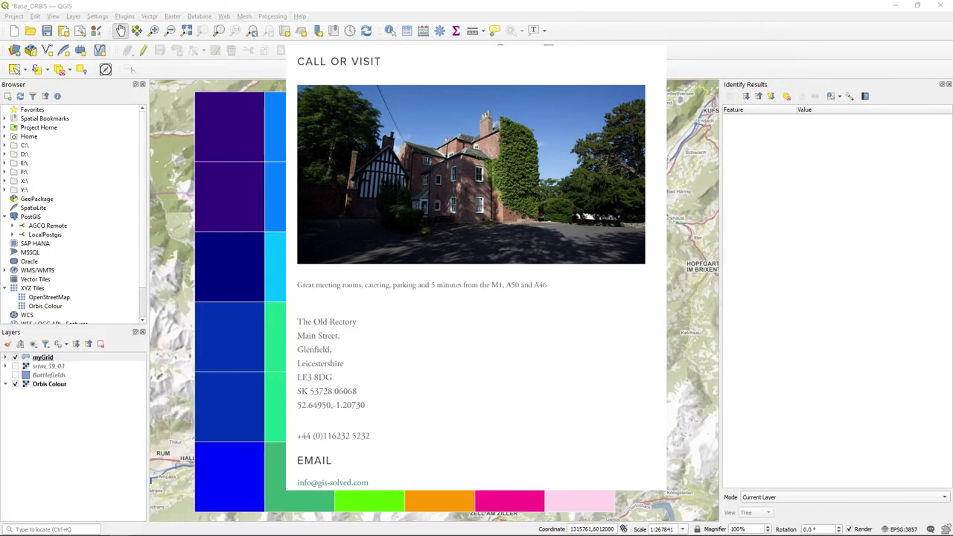